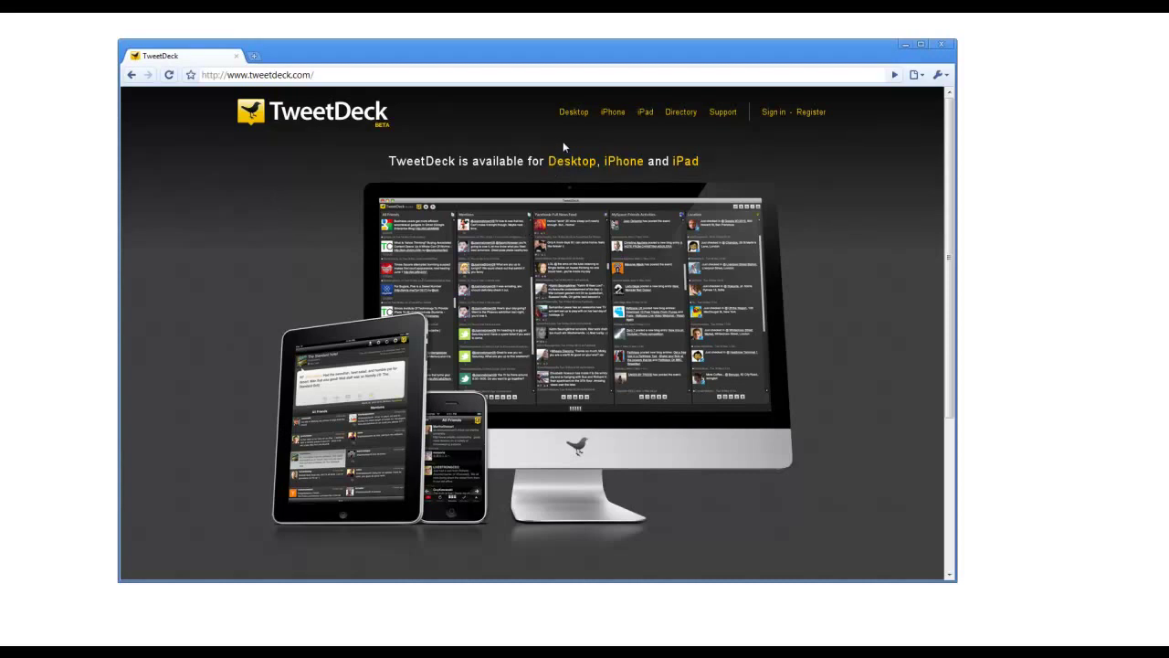
Download the desktop version of TweetDeck from its website, then install and launch it
click(574, 114)
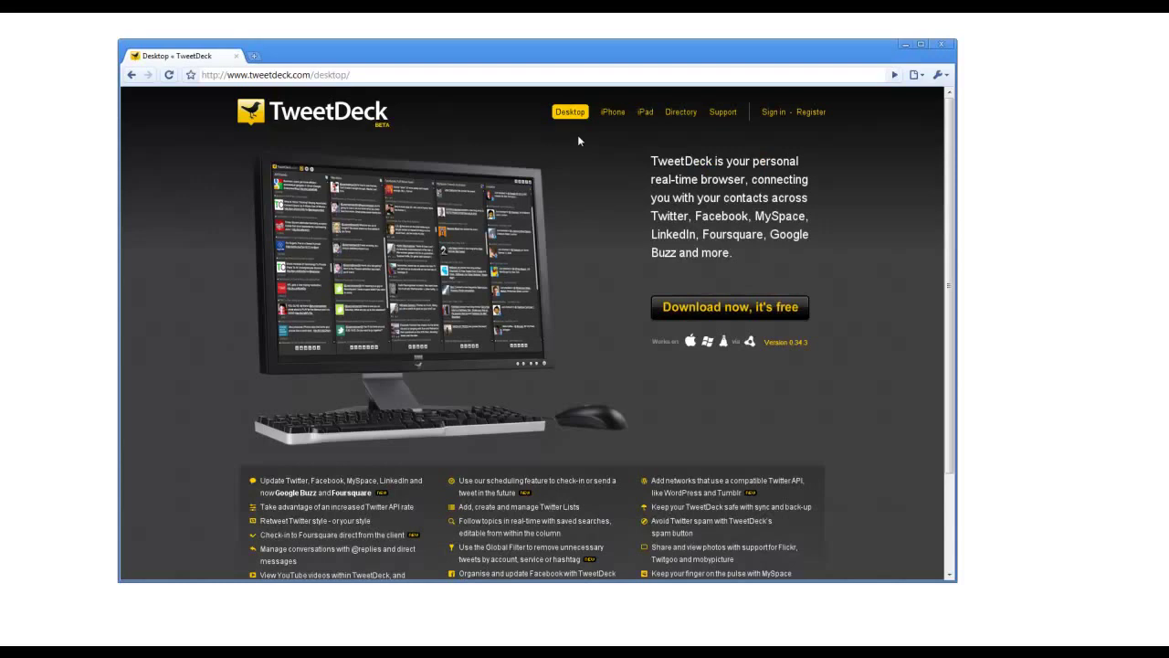
click(692, 307)
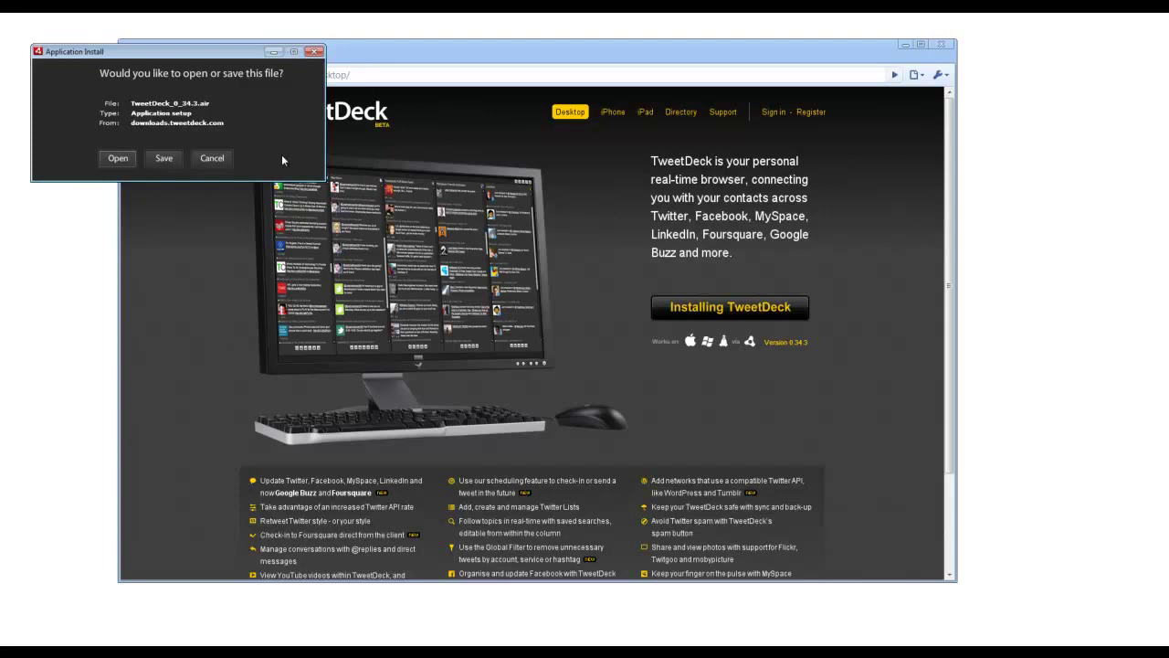
click(118, 159)
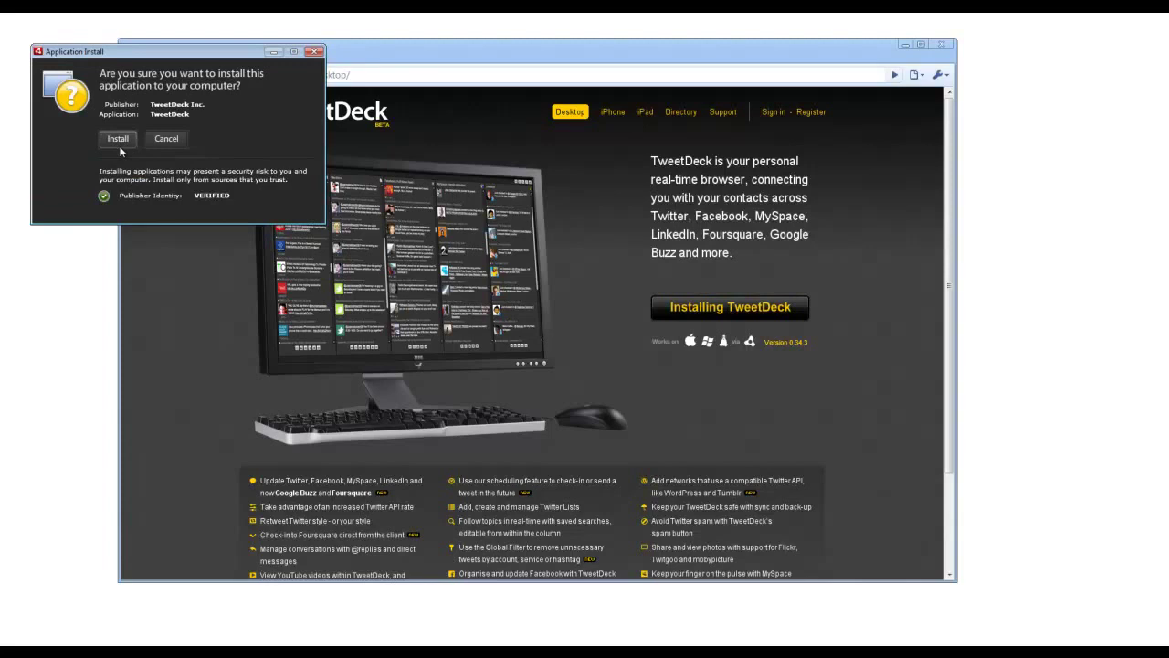
click(118, 142)
click(119, 252)
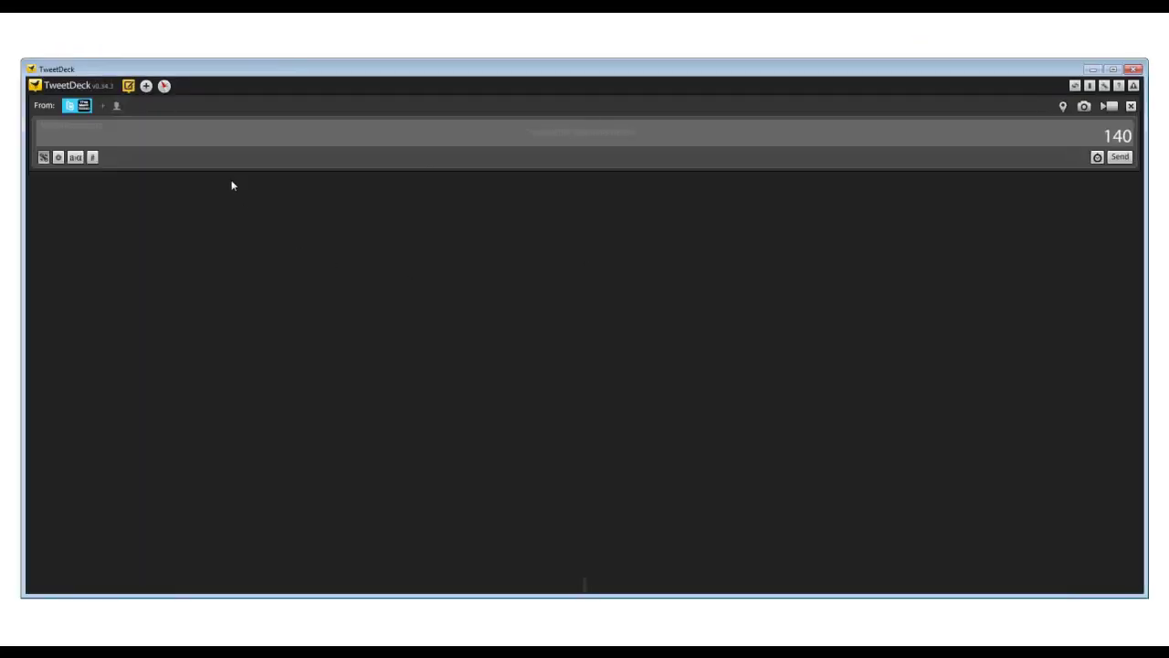
Add a TweetDeck Recommends column from the Core column types for the Twitter account and look through its suggestions
click(144, 89)
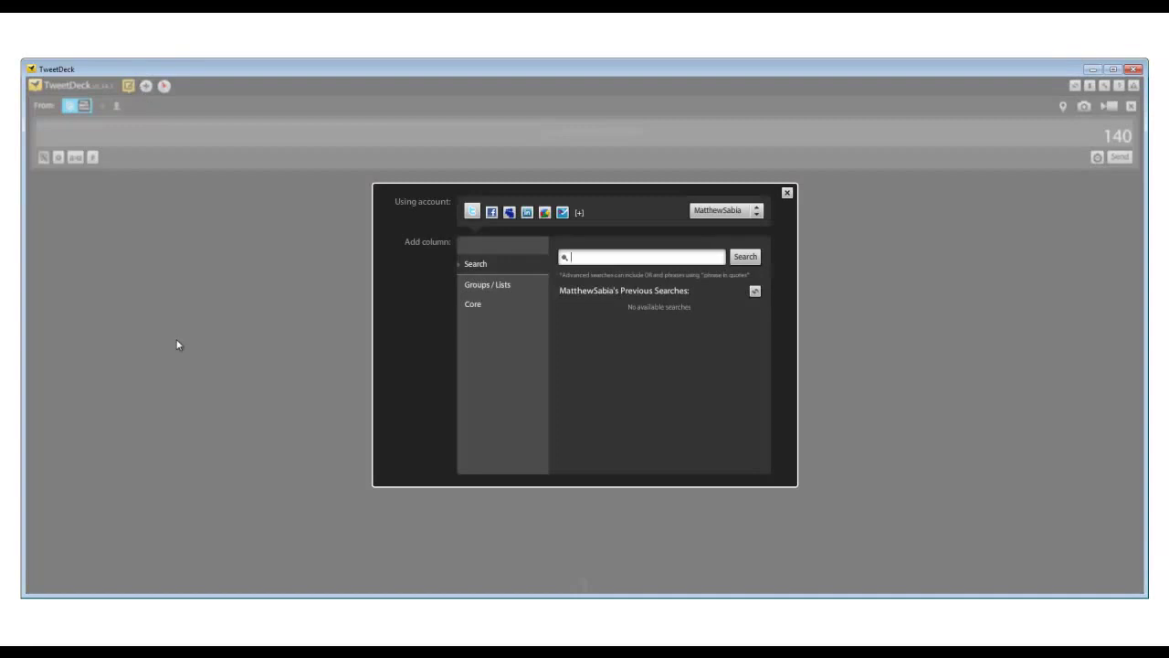
click(507, 289)
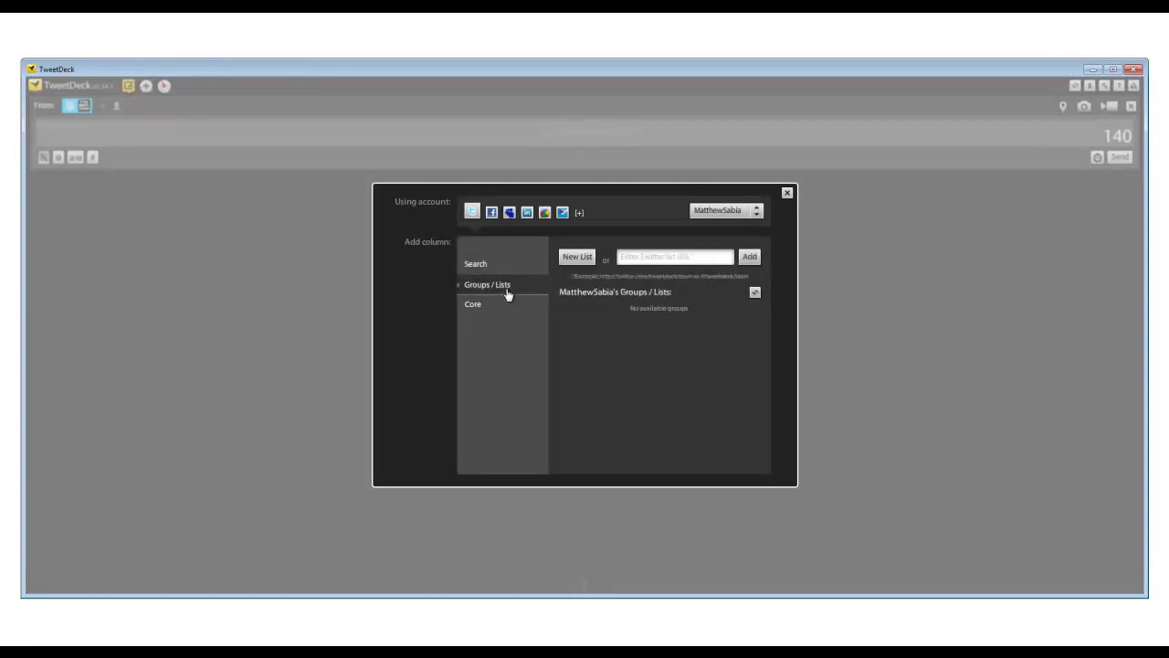
click(513, 305)
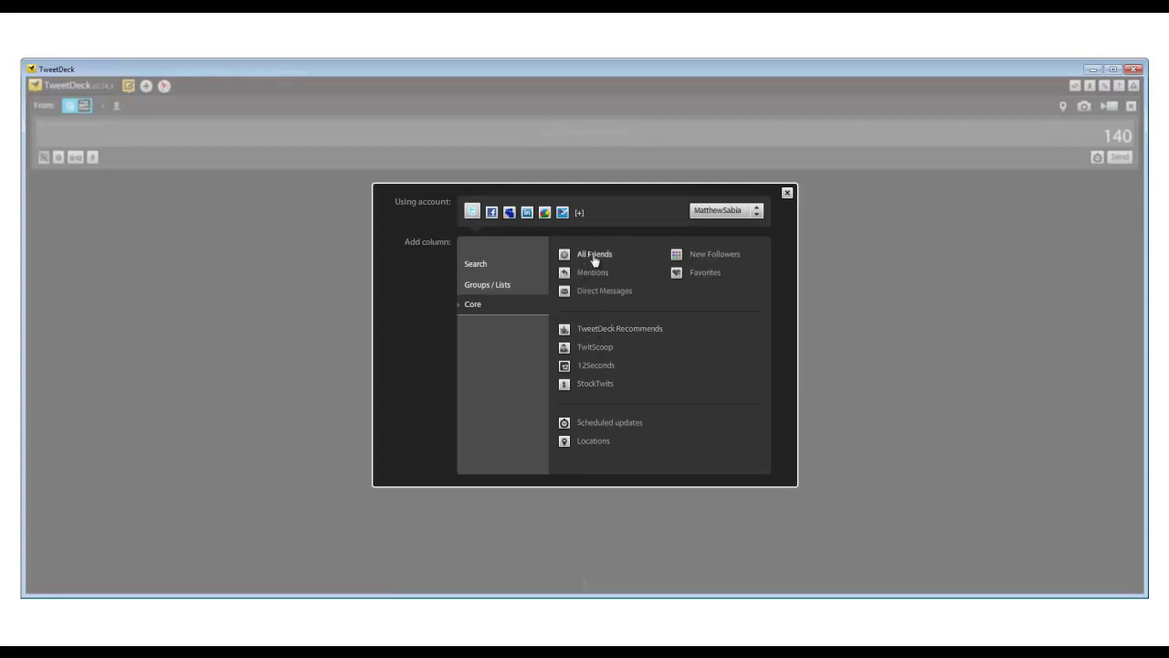
click(612, 334)
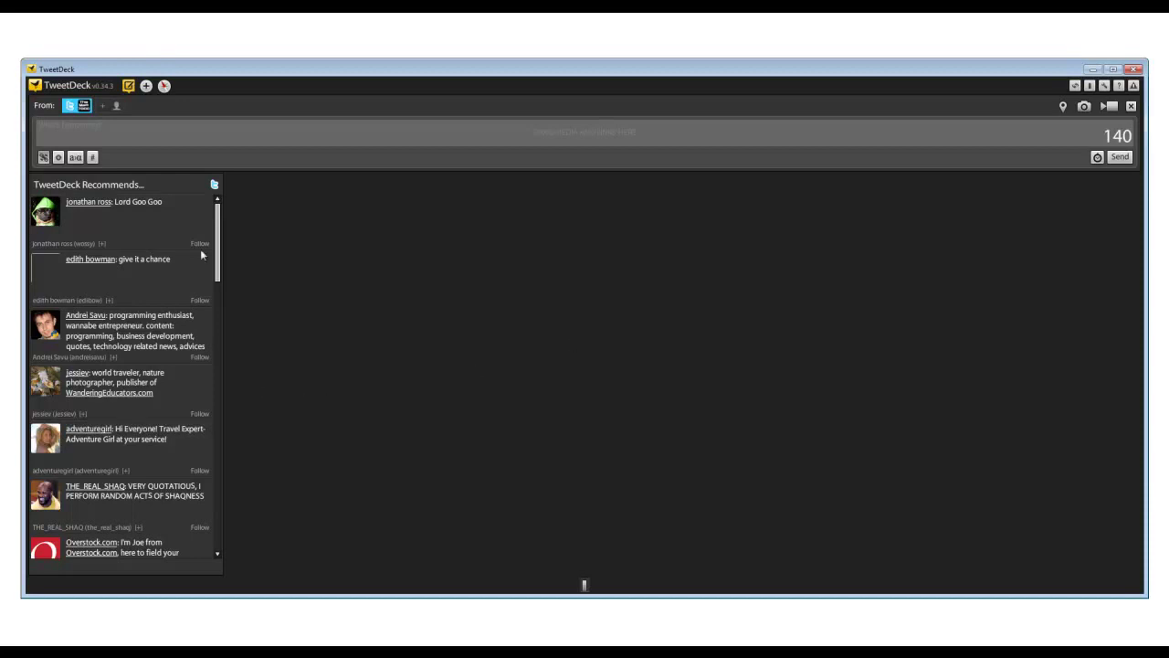
scroll(217, 255, down, 1)
drag(218, 256, 185, 157)
Add a Facebook account to TweetDeck, allow the requested permissions, and save the account settings
click(146, 86)
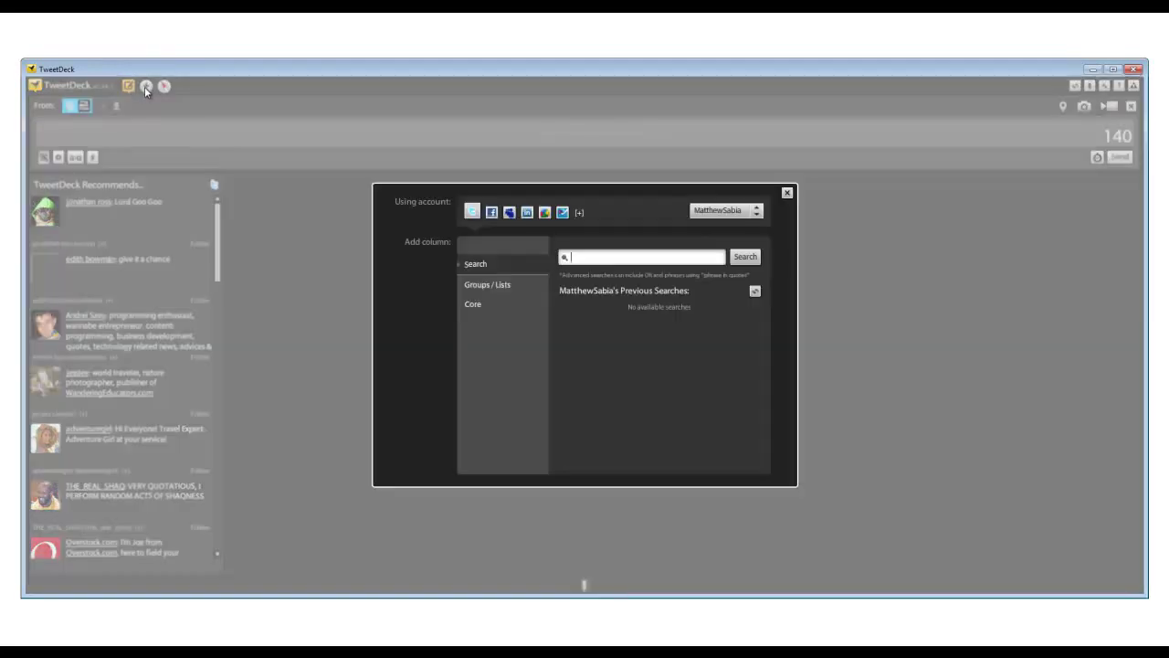
click(491, 212)
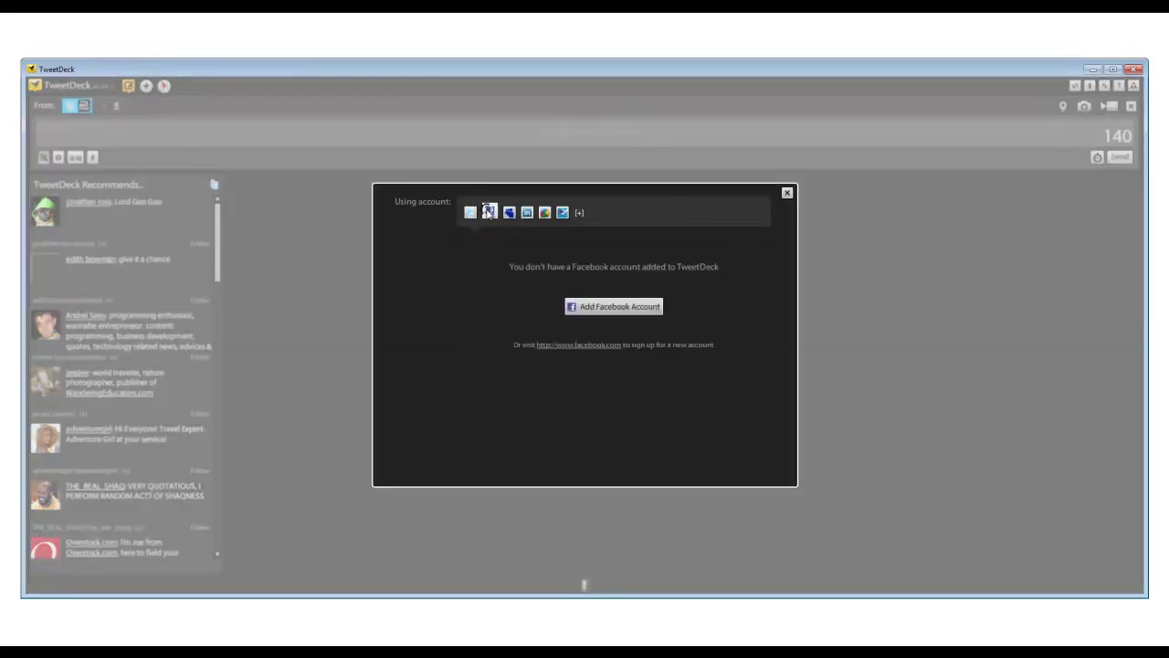
click(597, 306)
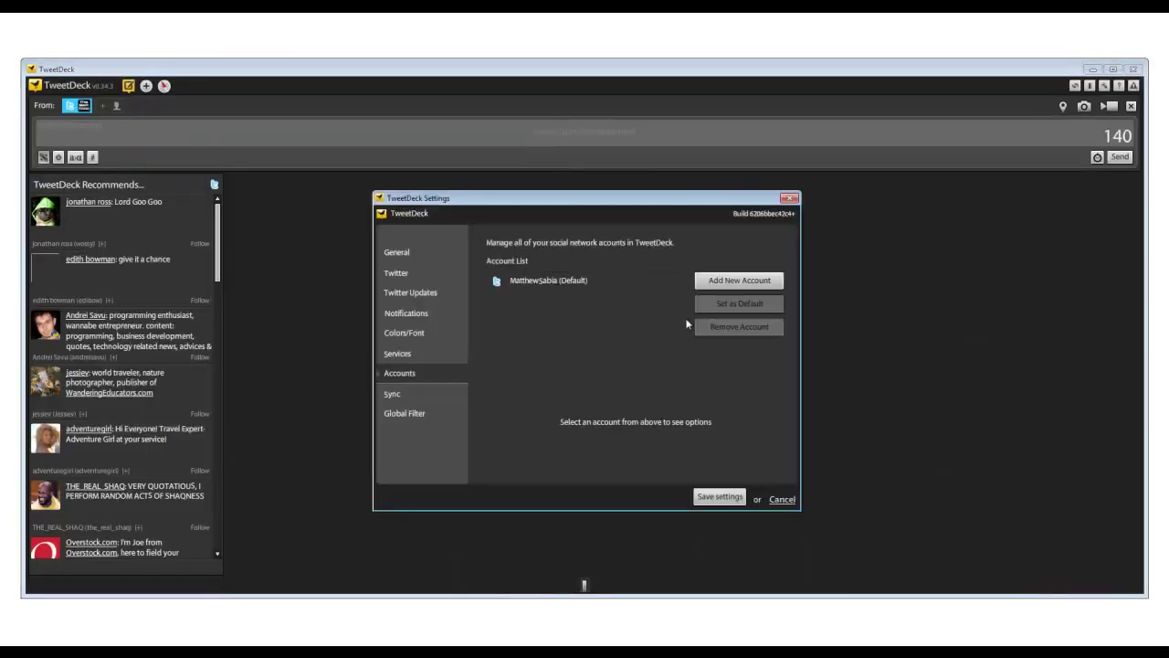
click(731, 290)
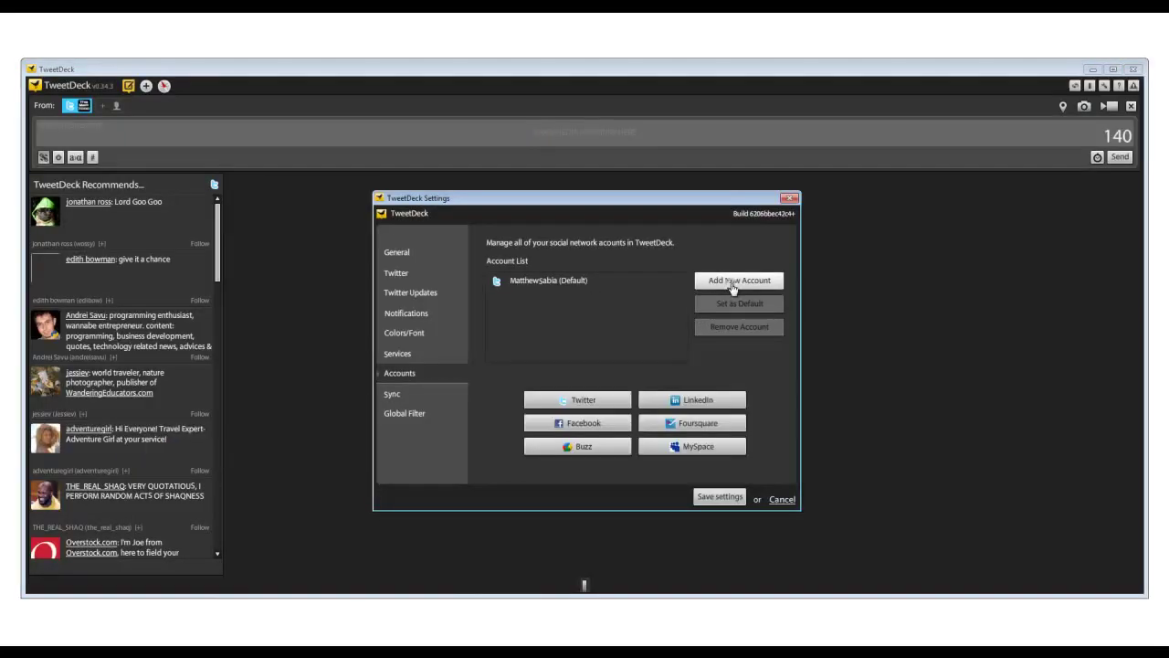
click(609, 423)
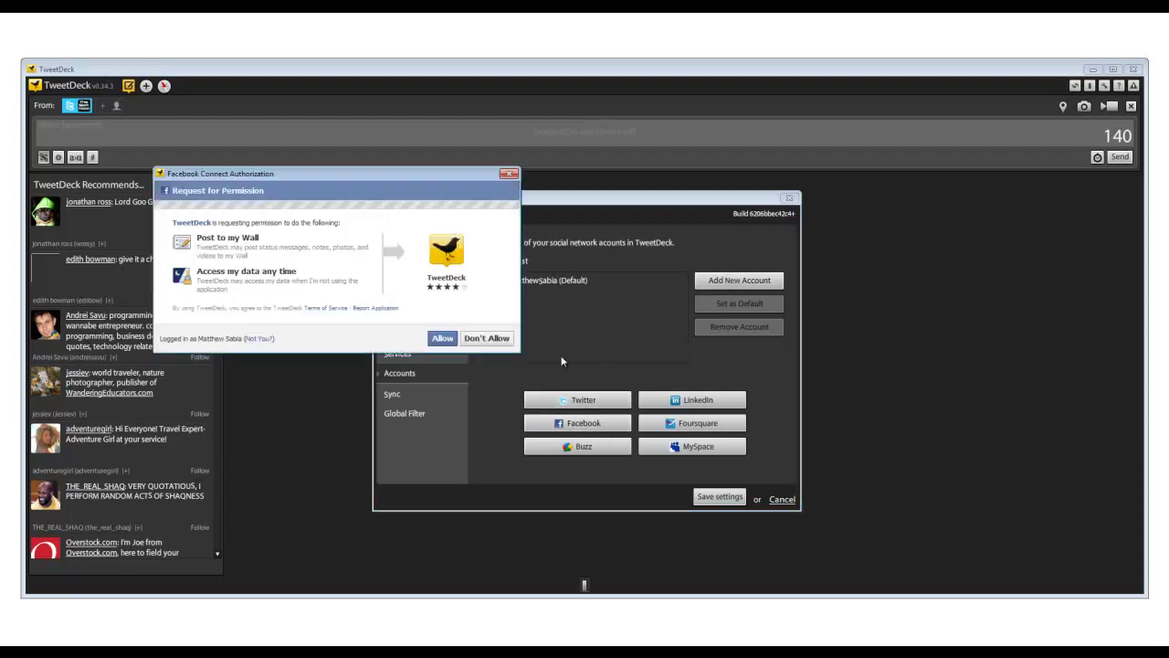
click(442, 339)
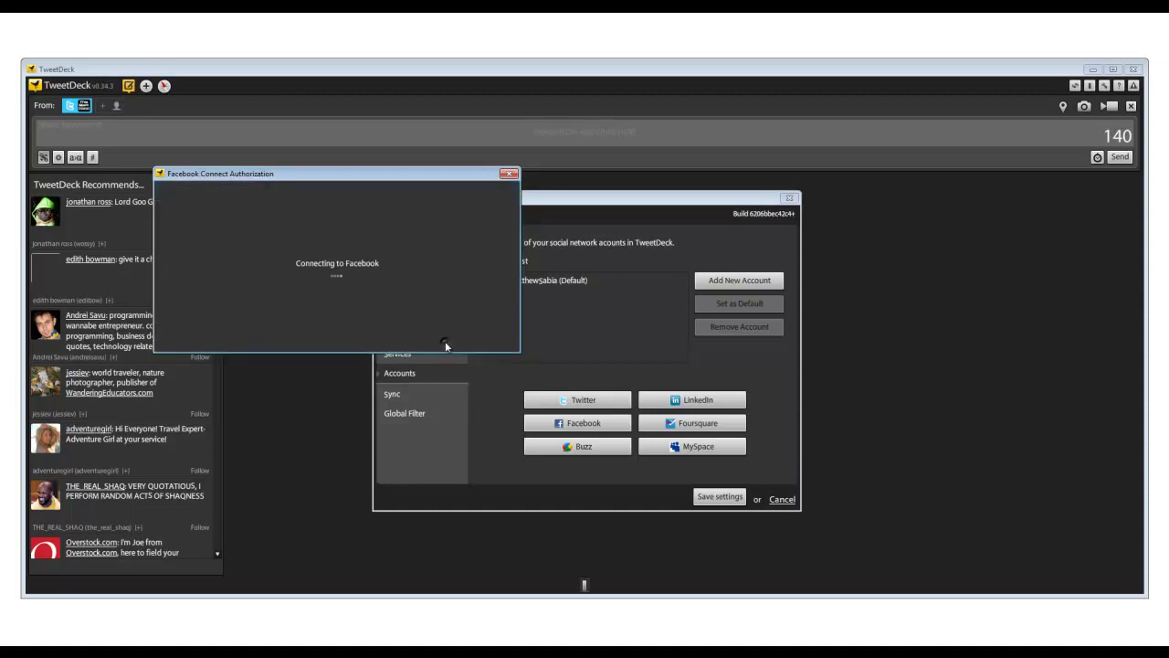
click(703, 495)
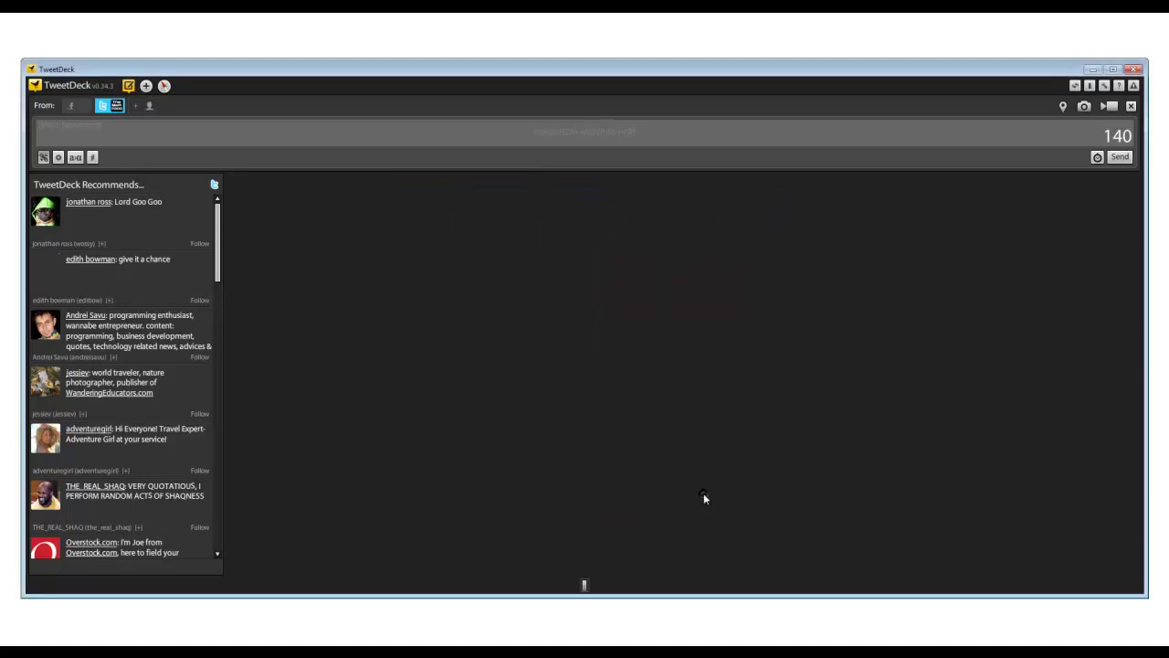
Try to add a Facebook Full News Feed column for everyone
click(147, 86)
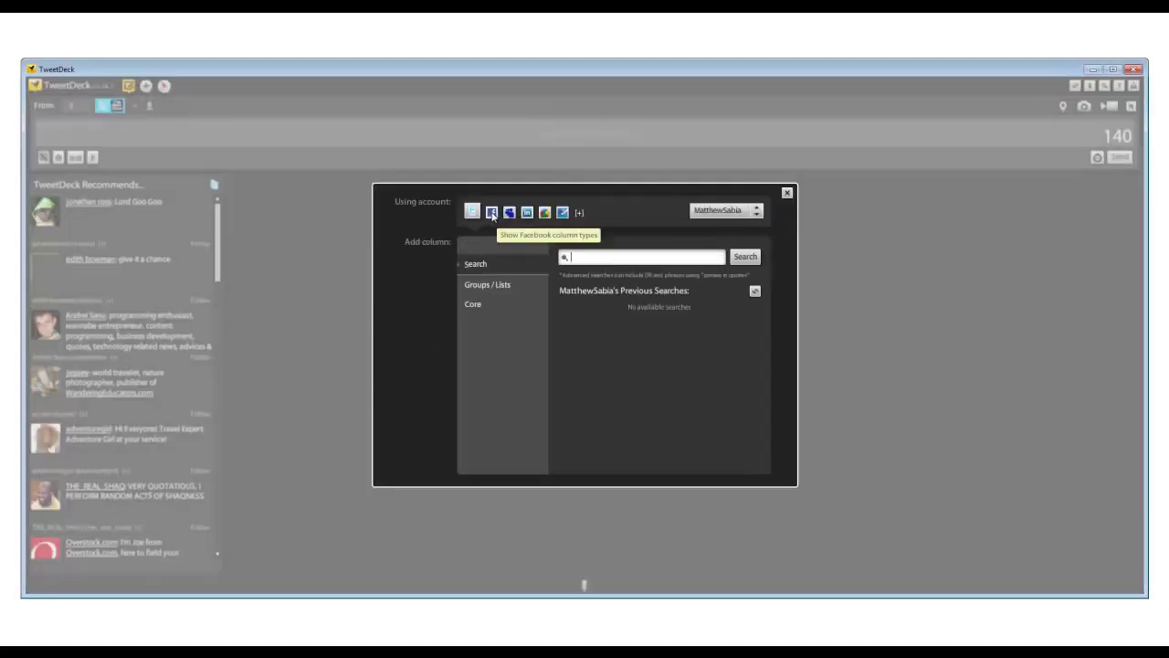
click(490, 213)
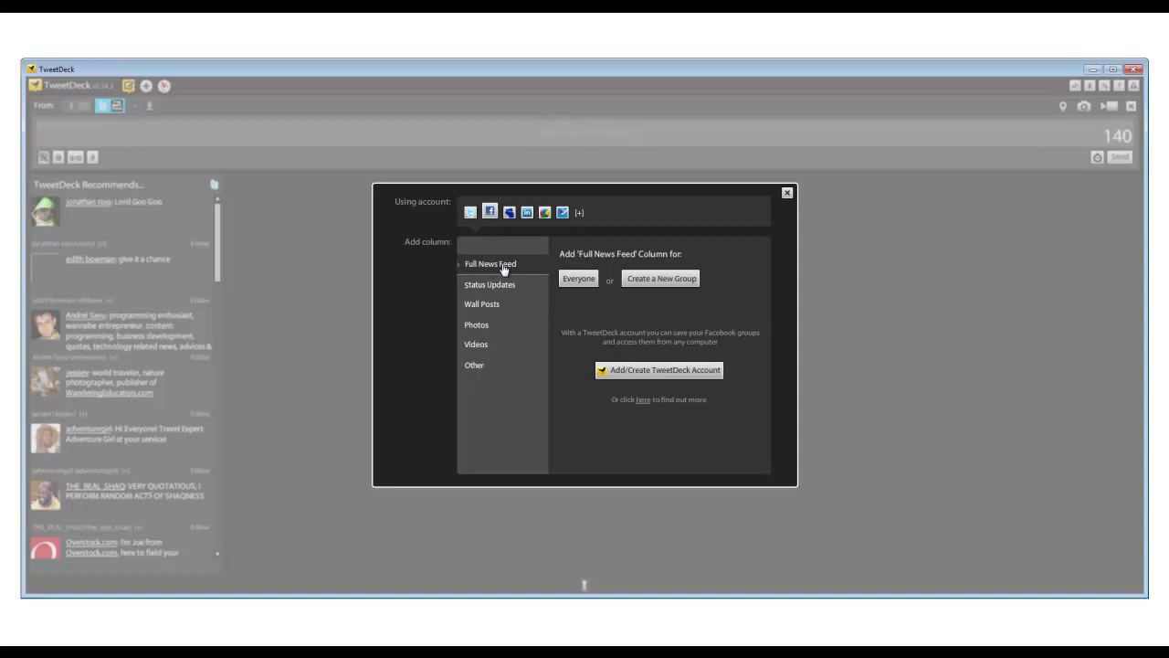
click(571, 281)
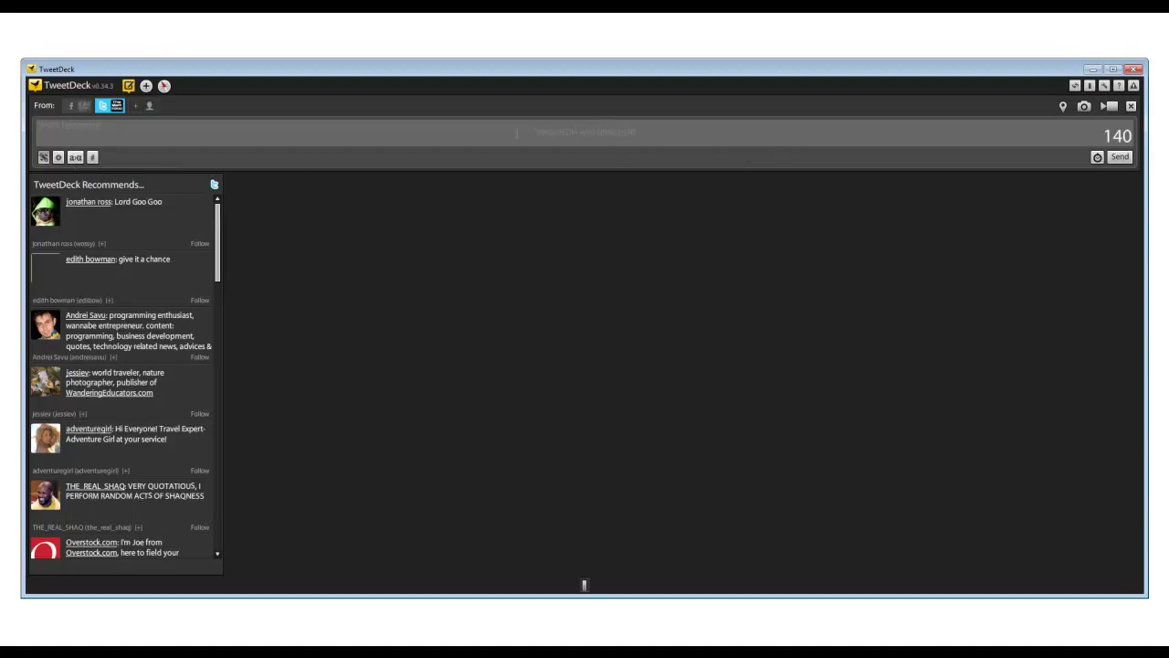
text(Trying out TweetDeck)
key(Return)
text(http://www.lockergnome.com/)
key(BackSpace)
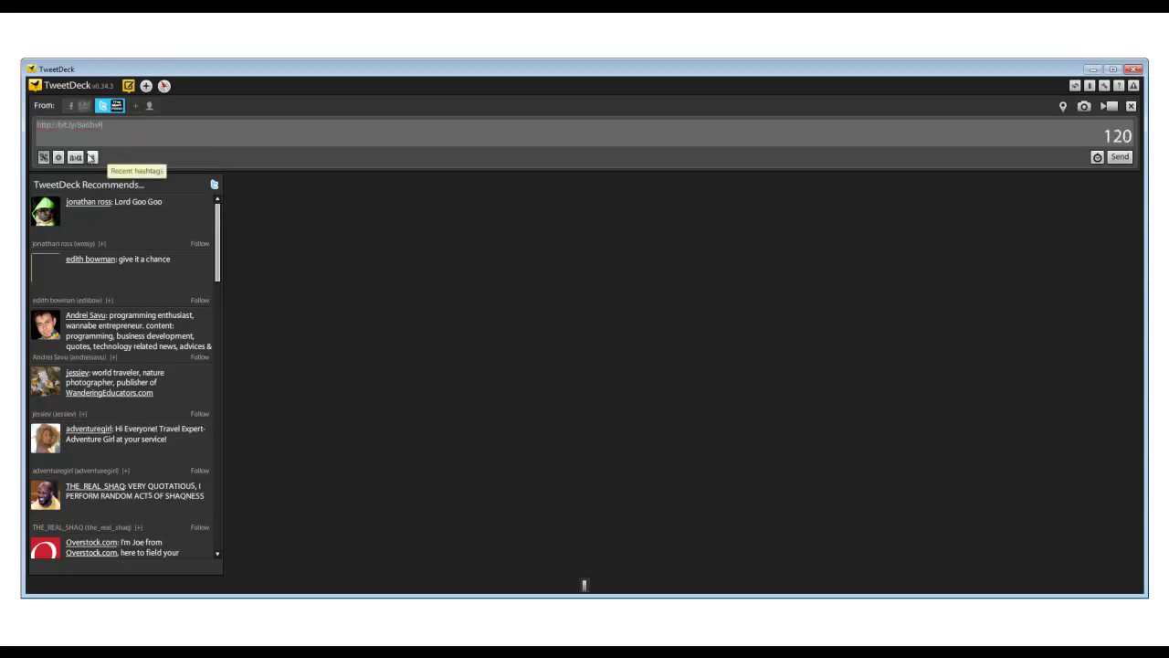
Show the translation option for the update and look through its list of languages
click(78, 159)
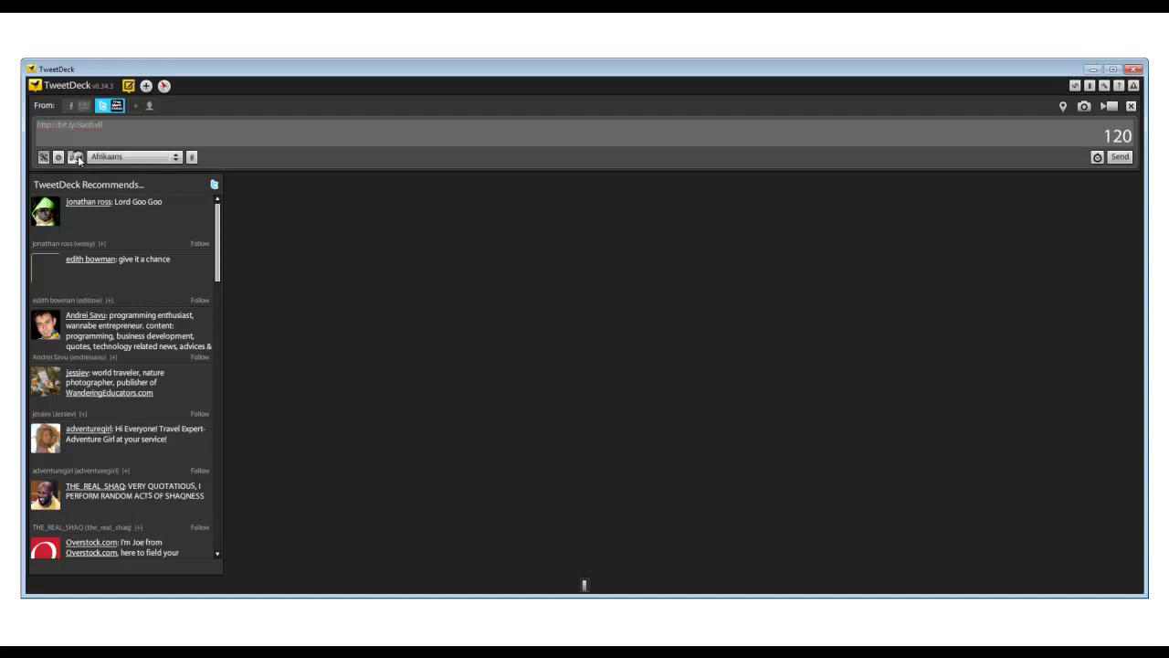
click(151, 162)
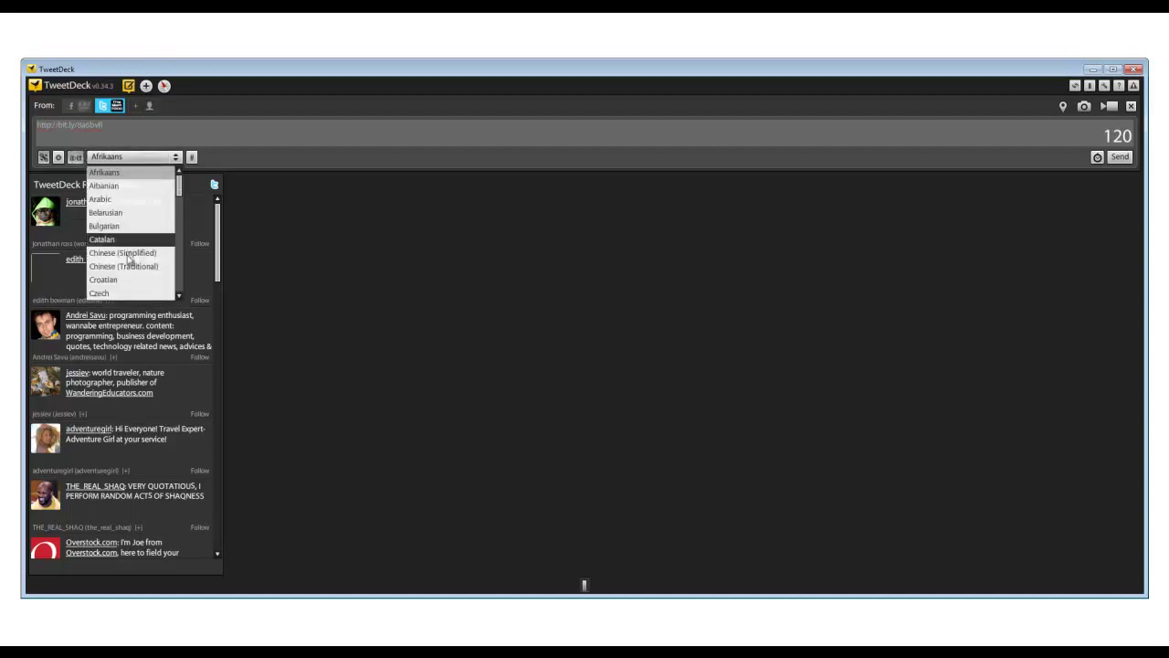
click(191, 164)
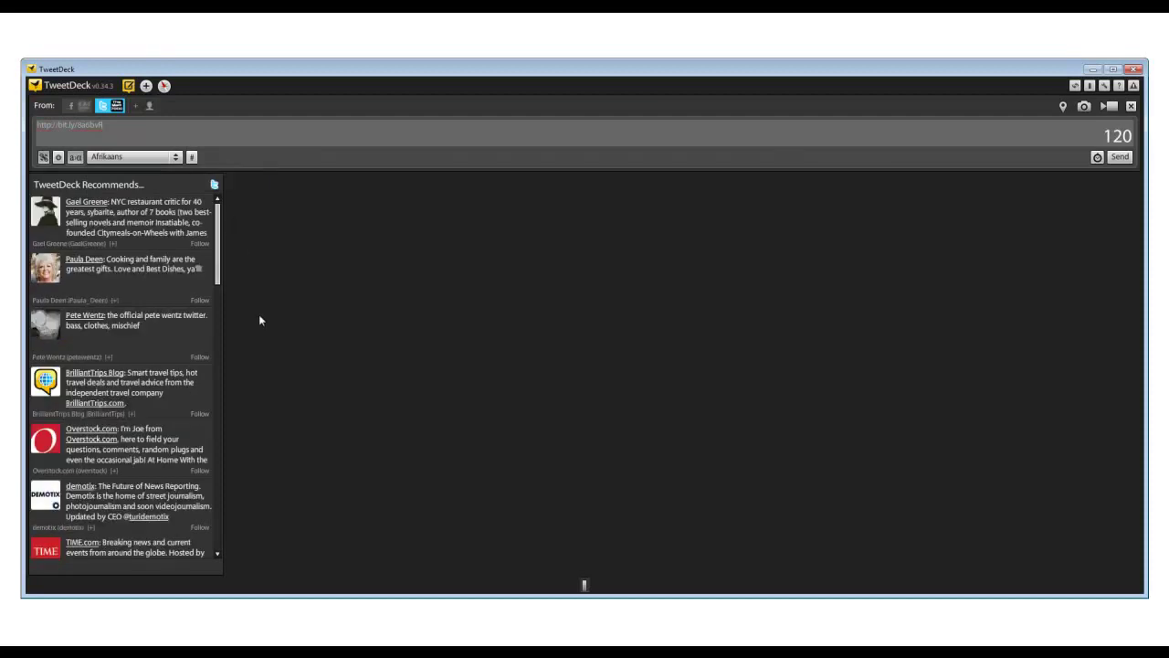
Attach the Chrysanthemum image from the Sample Pictures folder to the update, and remove the attachment again
click(52, 625)
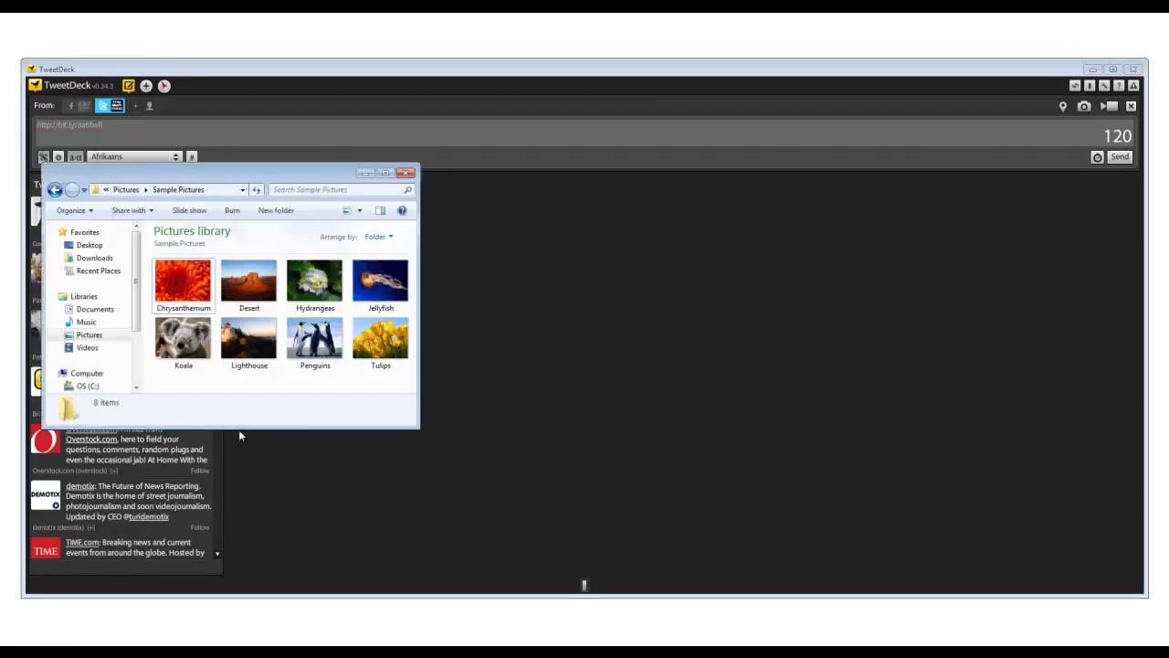
click(169, 279)
drag(169, 279, 508, 136)
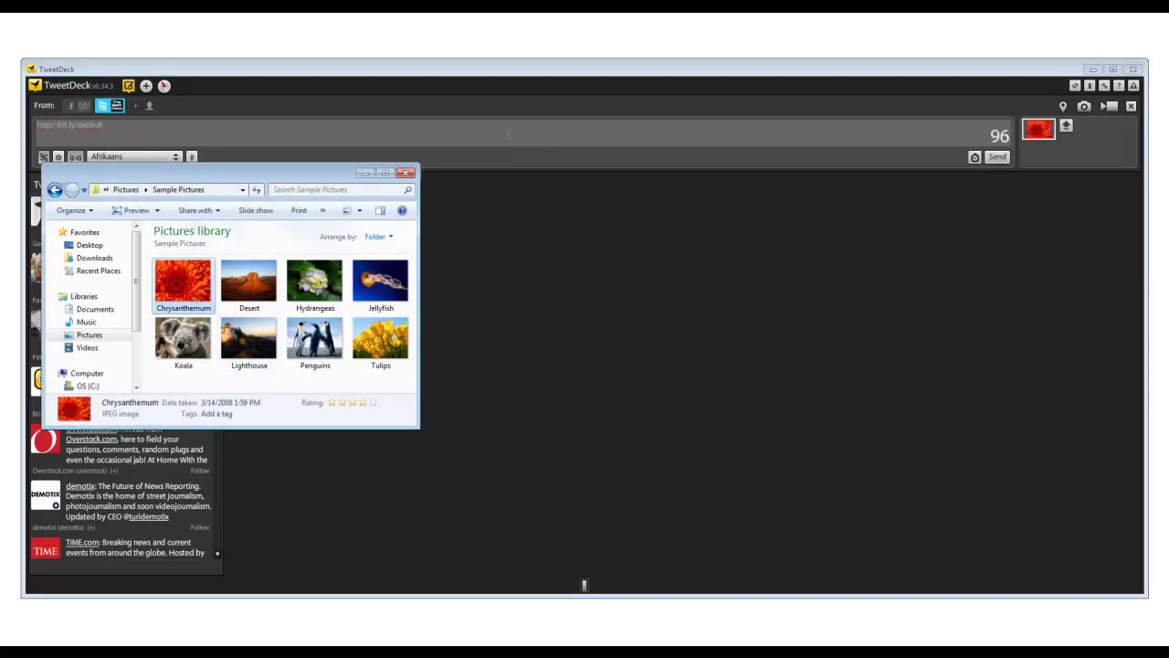
click(1039, 129)
click(684, 285)
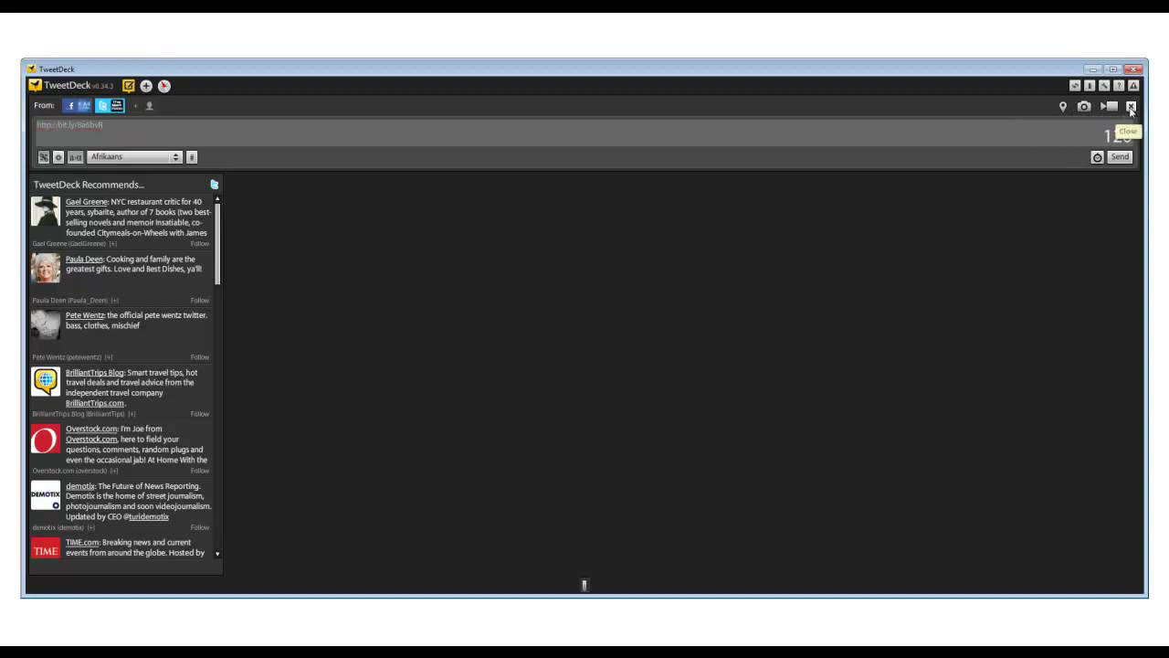
Close and reopen the update composer, and enable posting from both the Facebook and Twitter accounts
click(1131, 107)
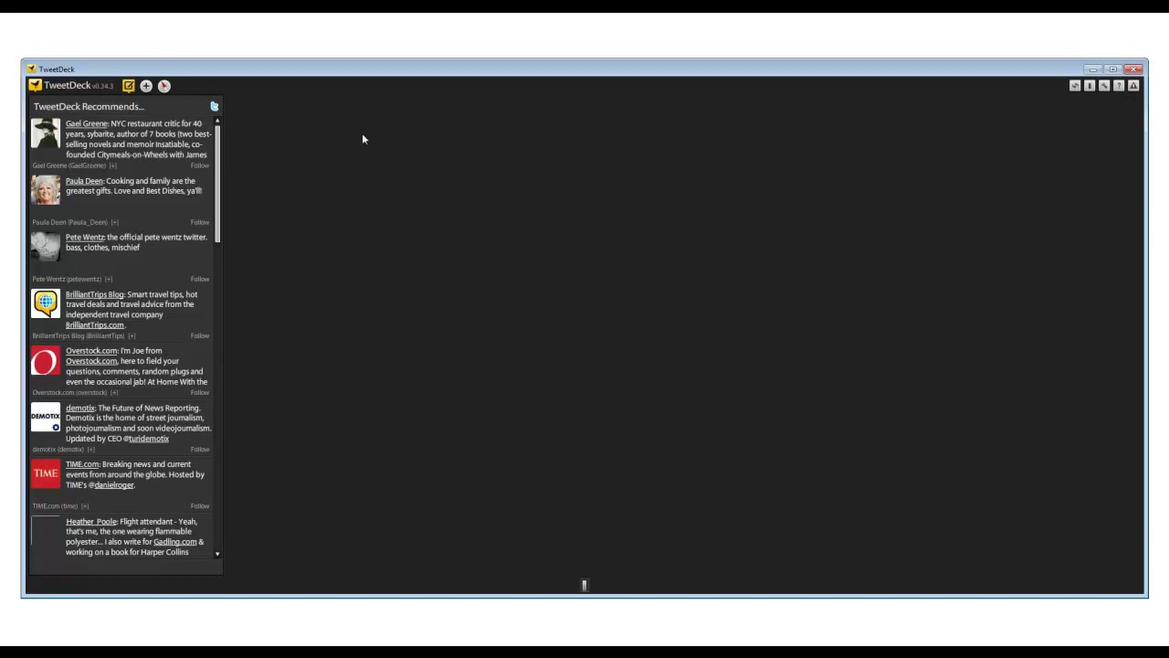
click(129, 86)
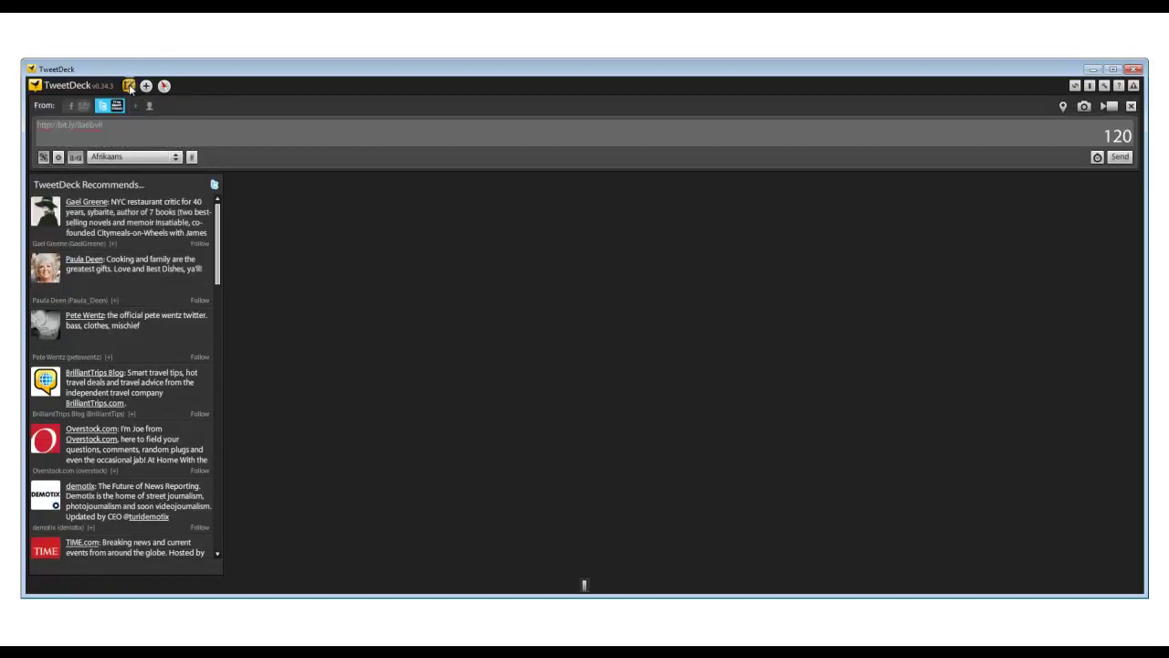
click(84, 110)
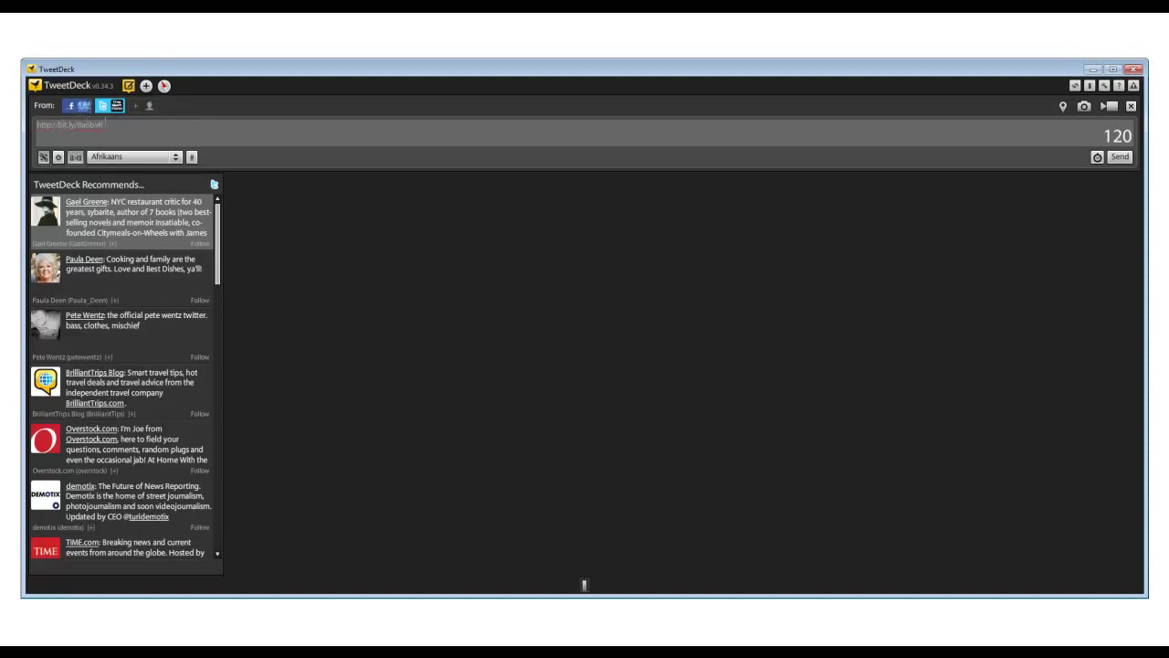
click(103, 106)
click(116, 106)
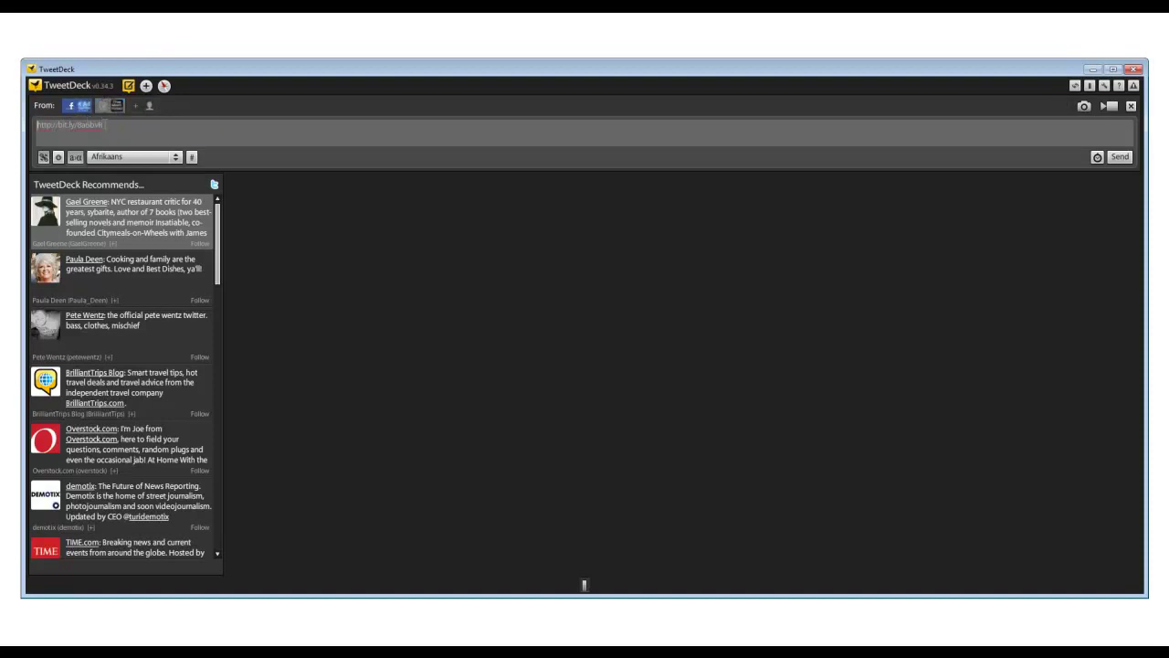
click(105, 109)
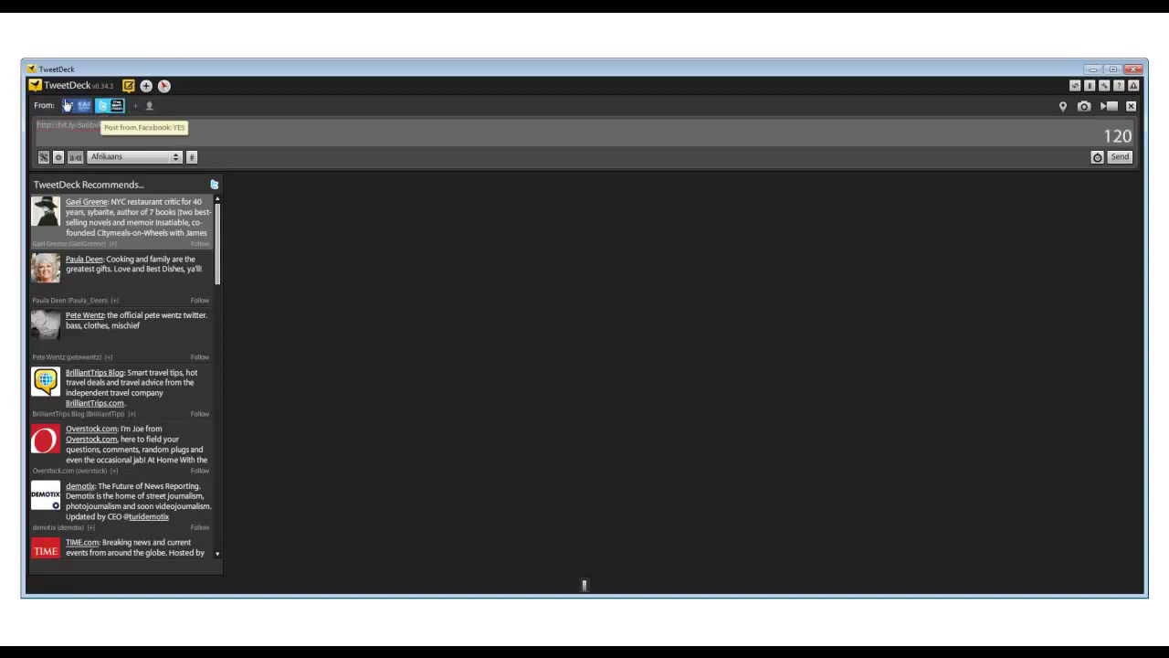
click(85, 108)
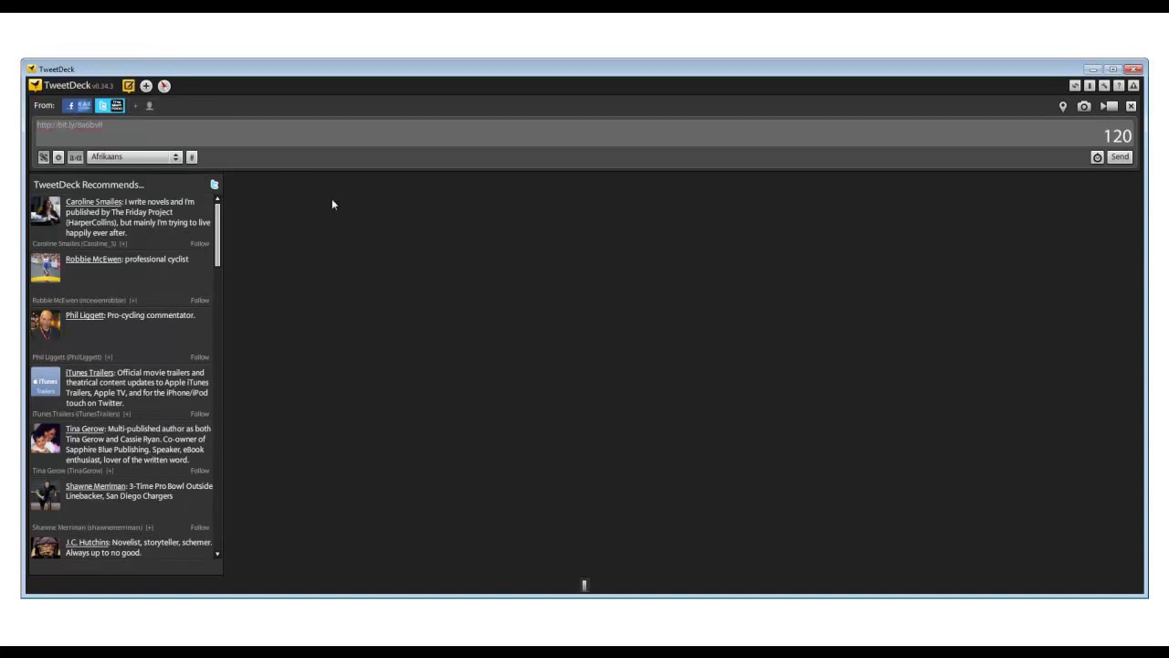
Examine the settings categories General, Twitter, Twitter Updates, Notifications, Colors/Font, Services, Accounts and Sync
click(1103, 87)
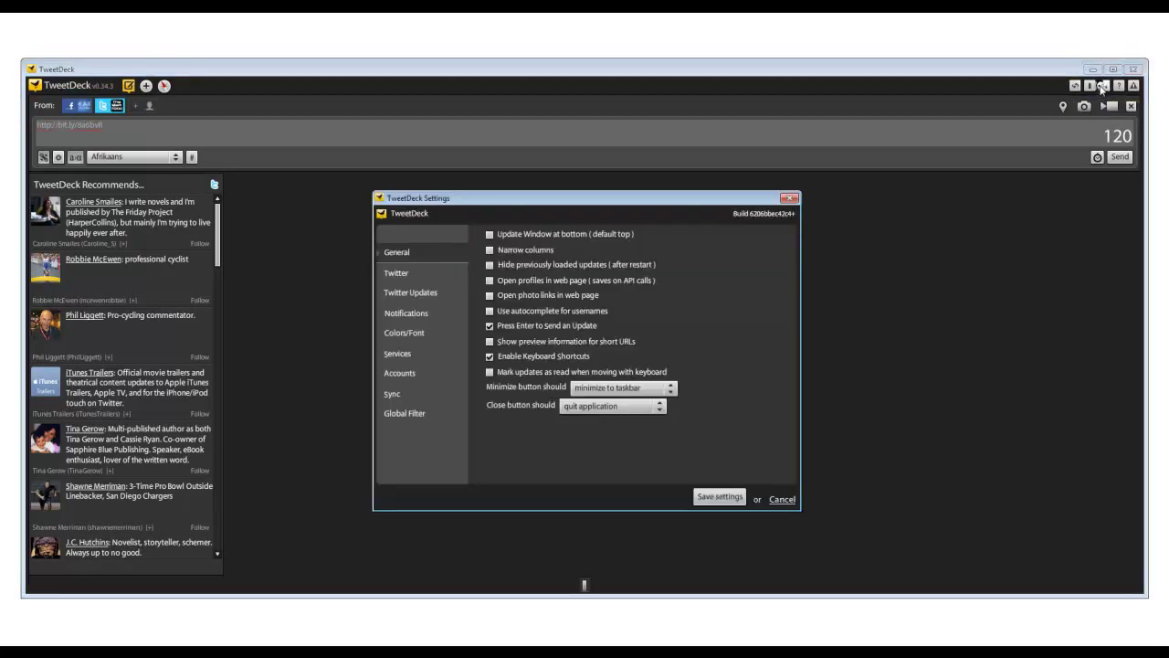
click(431, 274)
click(429, 298)
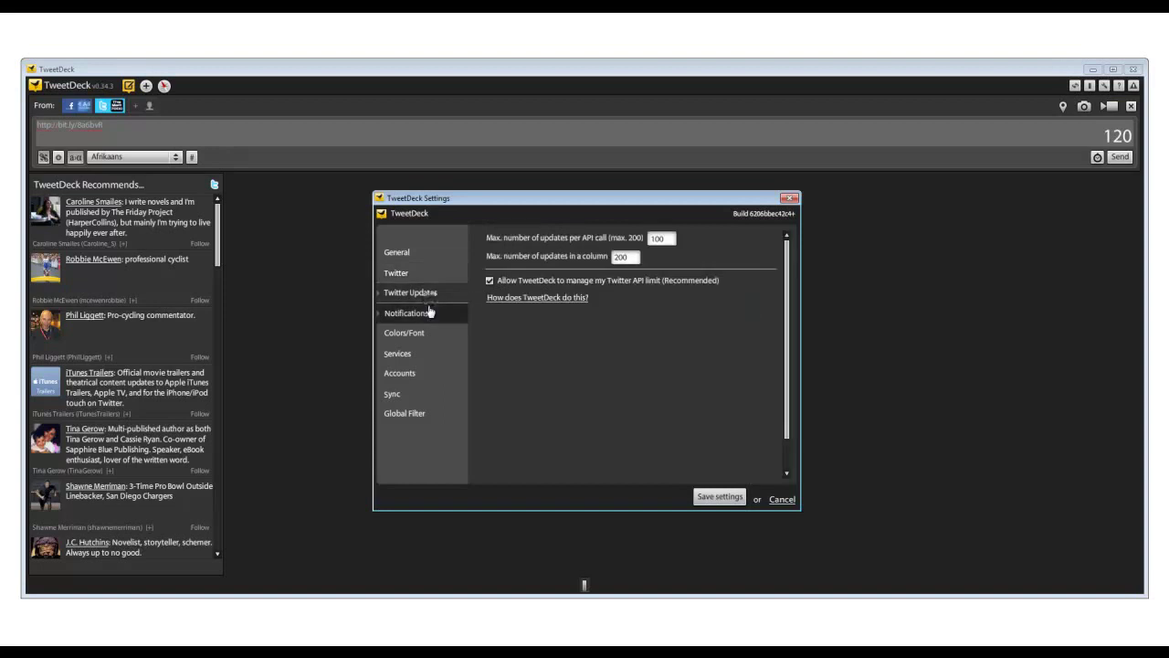
click(427, 313)
click(437, 335)
click(435, 354)
click(430, 377)
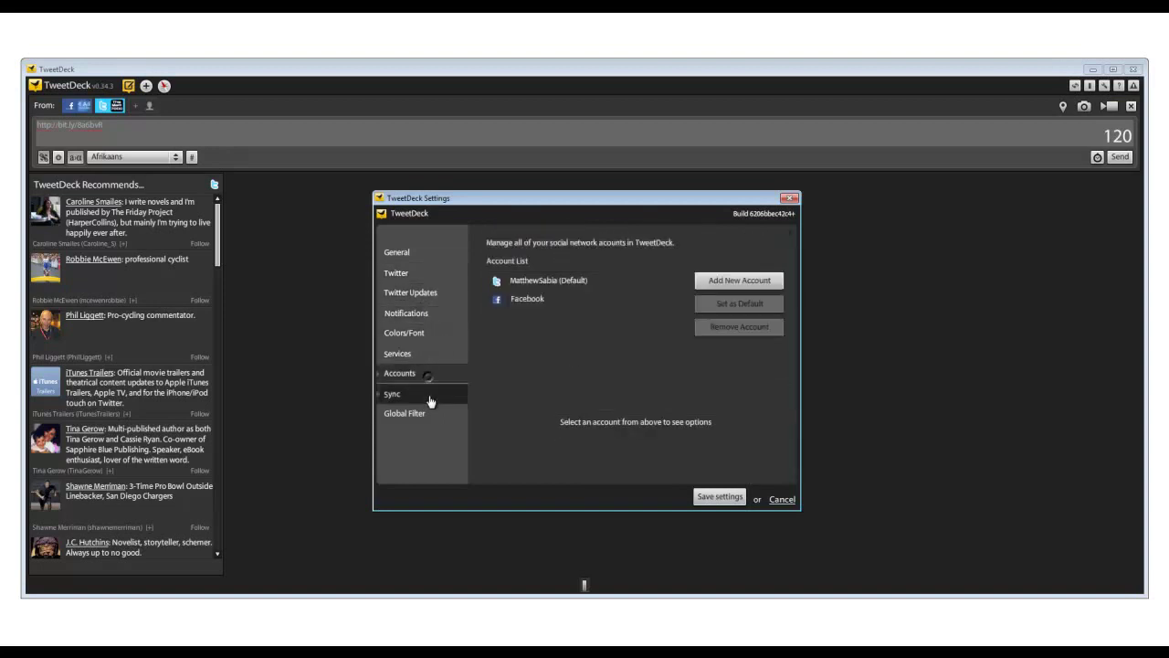
click(429, 395)
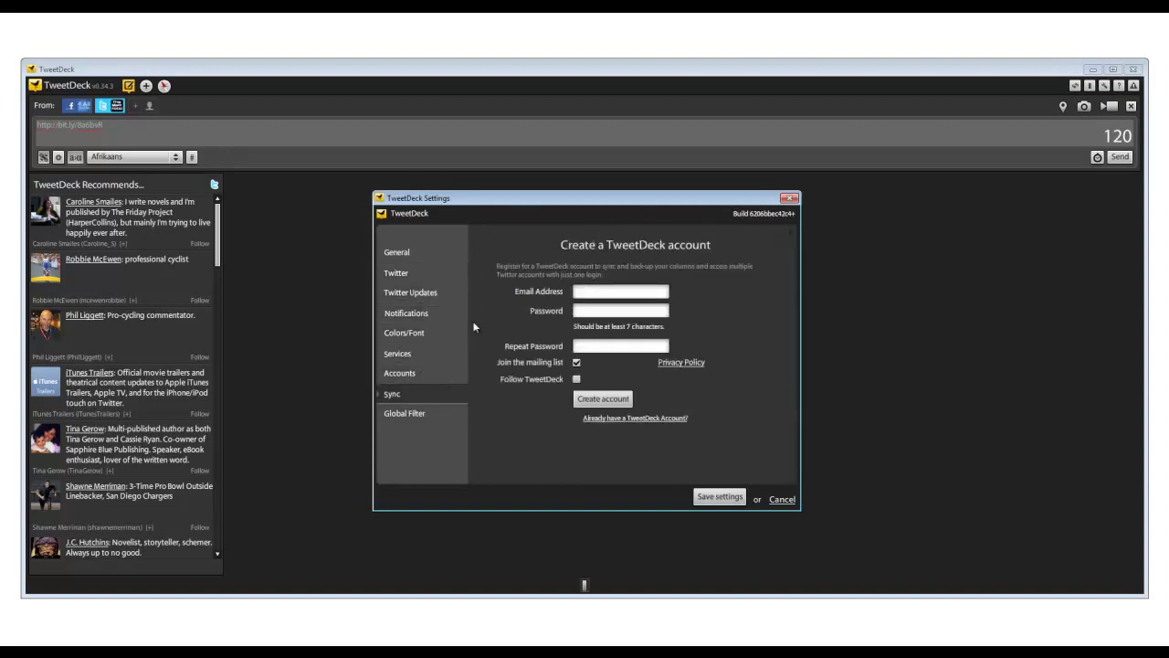
Examine the settings categories Global Filter, Sync, Accounts, Services, Colors/Font, Notifications and Twitter Updates
click(444, 411)
click(442, 401)
click(449, 375)
click(450, 364)
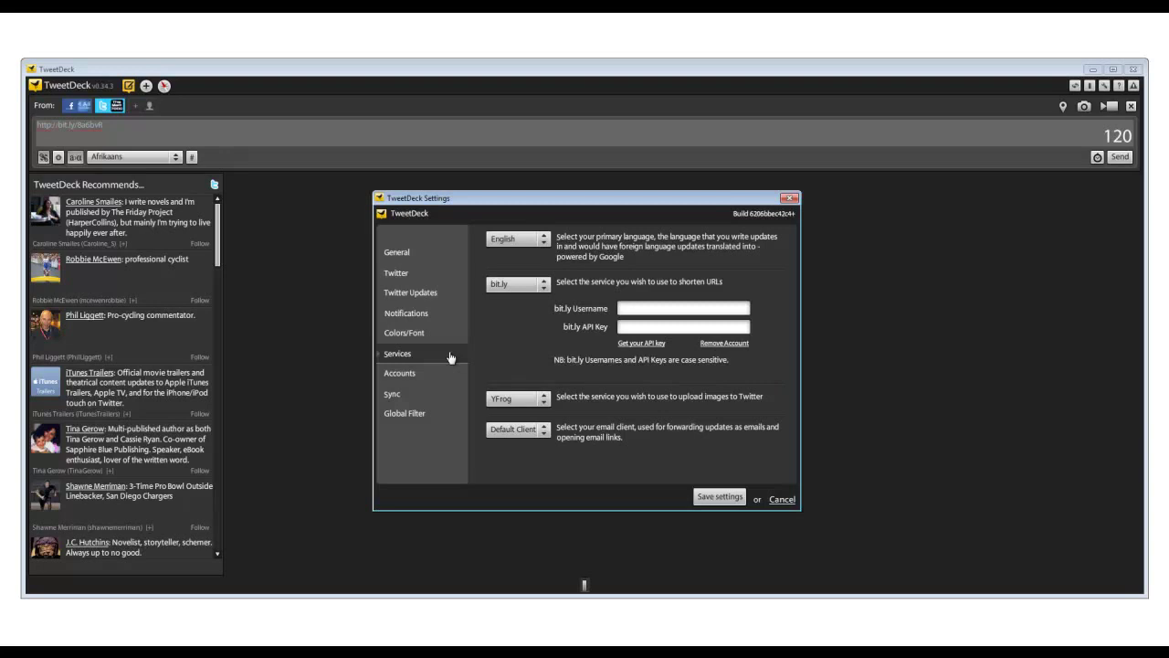
click(445, 336)
click(445, 325)
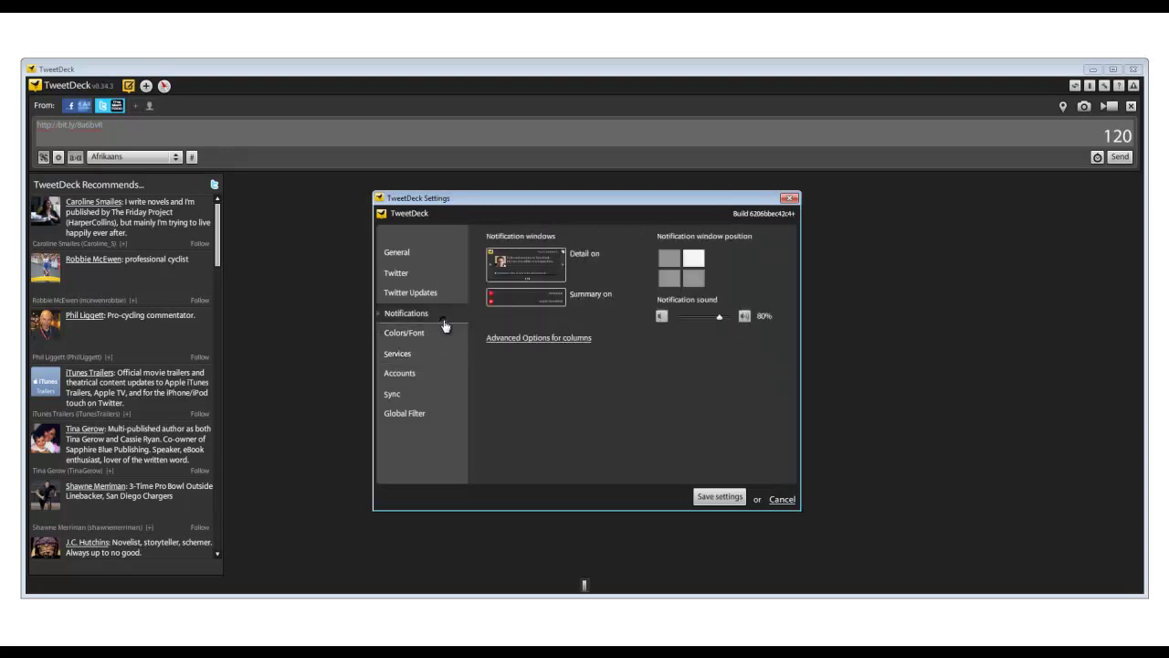
click(438, 295)
Try green as the primary background color, and leave the settings with the dark background restored
click(439, 332)
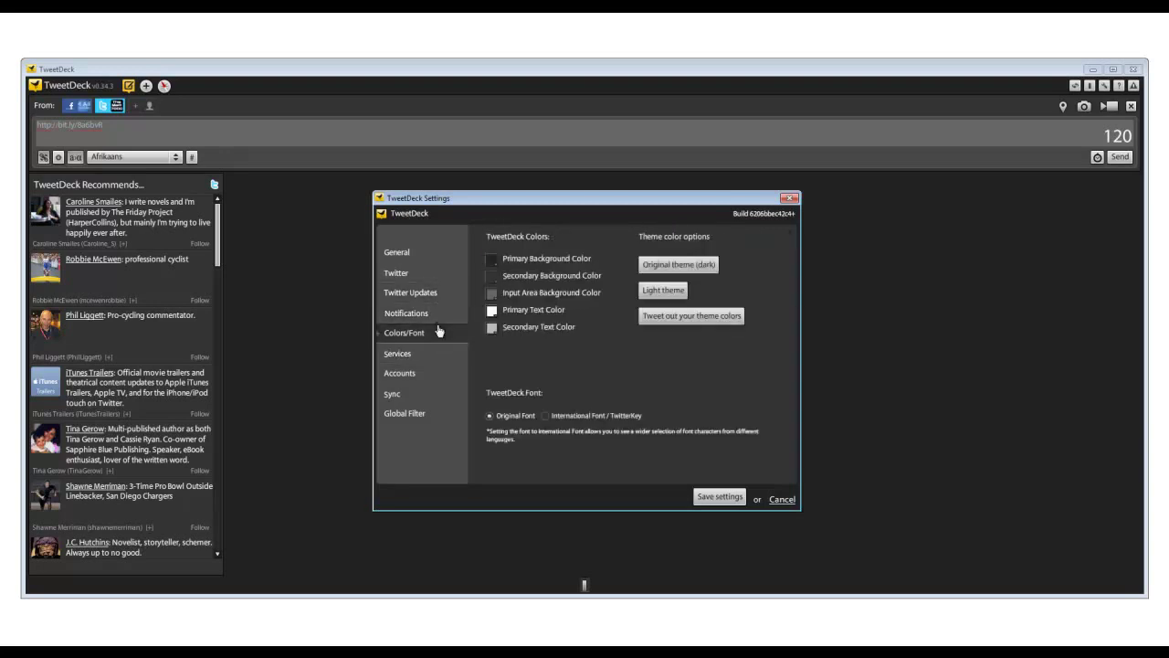
click(493, 259)
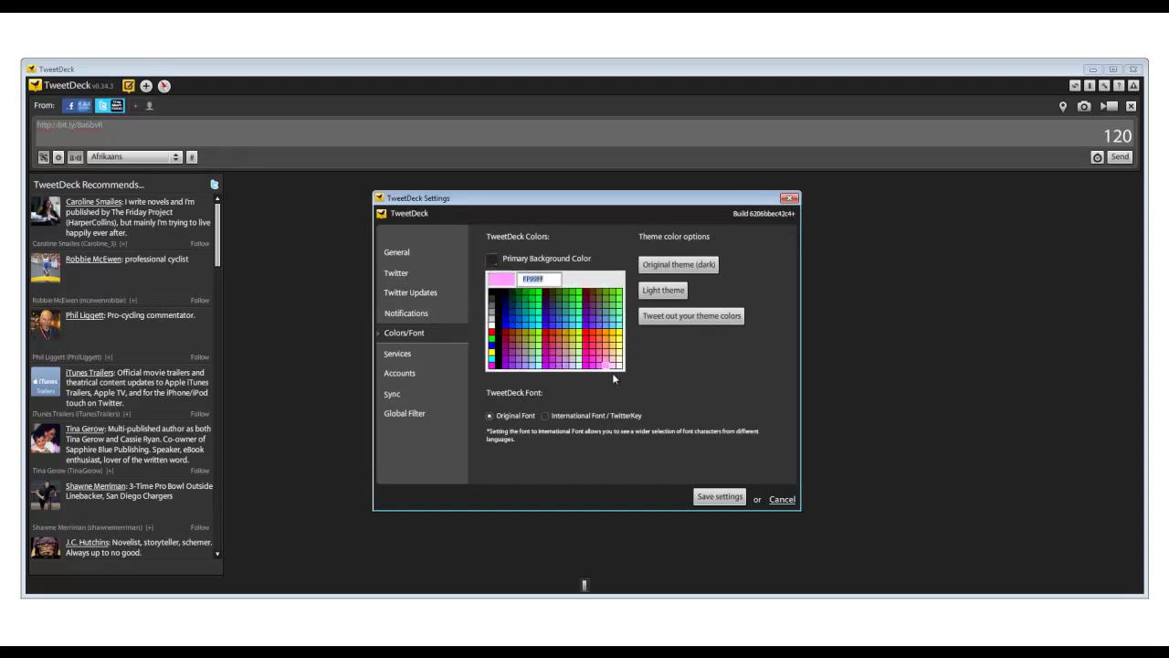
click(519, 296)
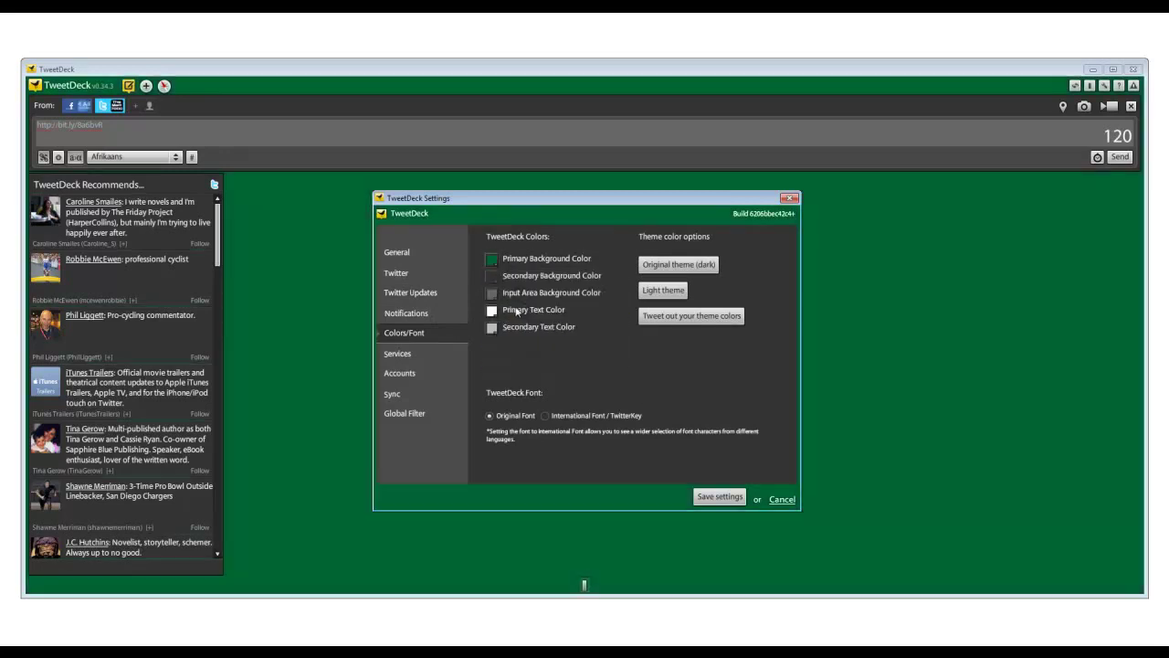
click(493, 260)
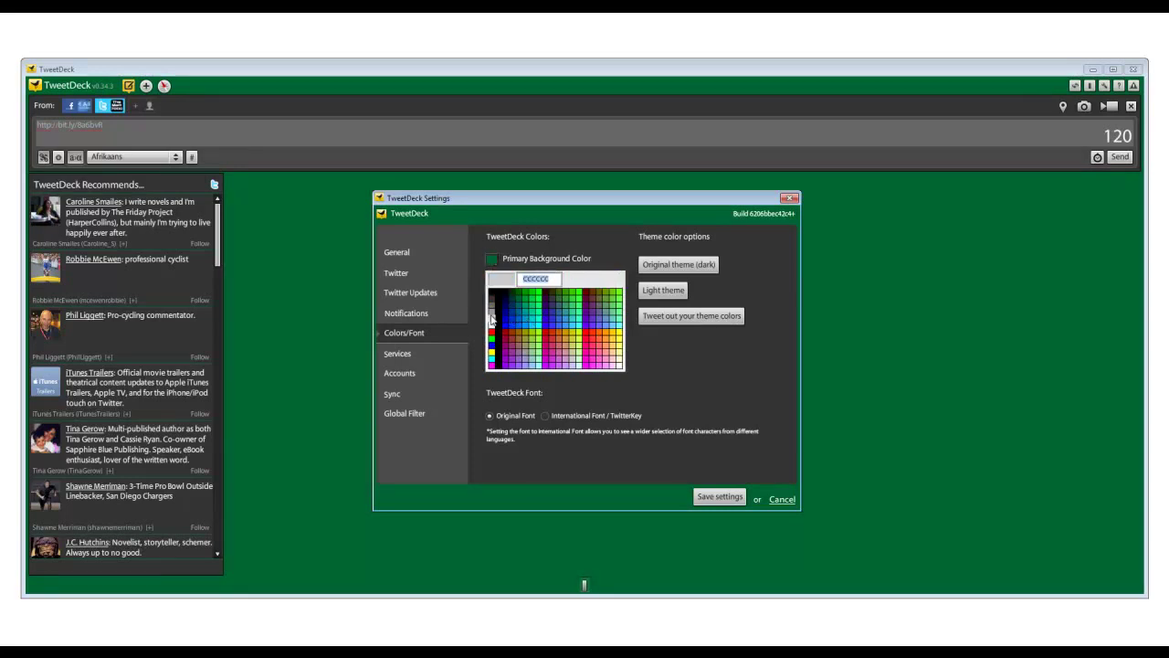
click(491, 315)
key(Escape)
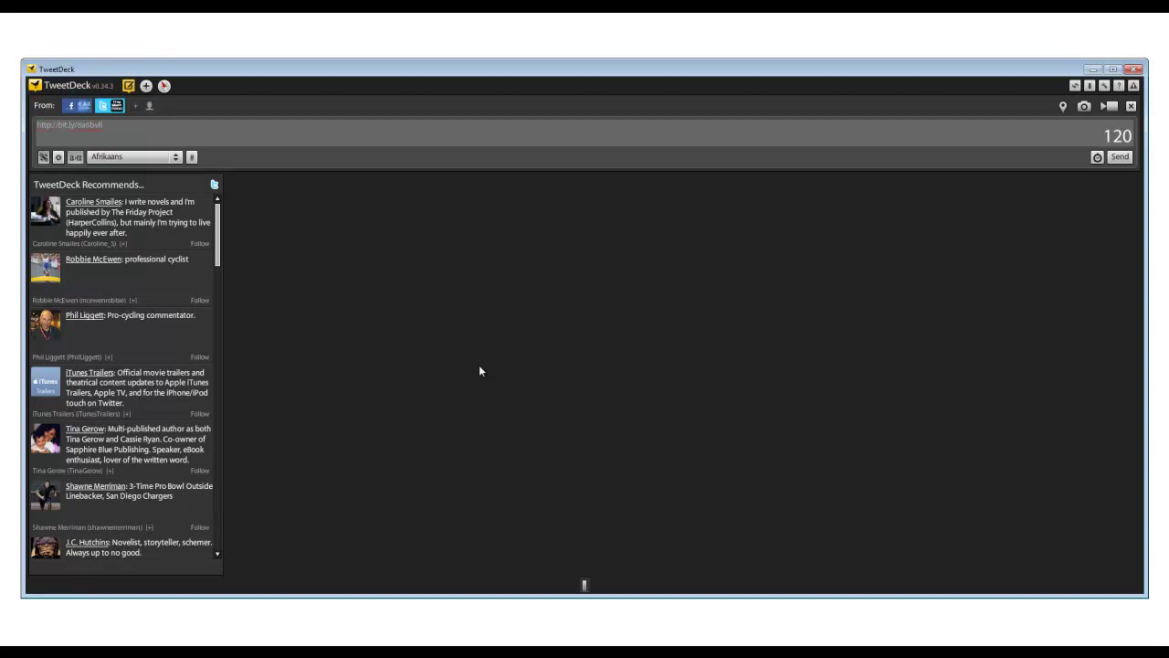
Turn off posting from the Facebook account so the update goes out only from the Twitter account
click(108, 108)
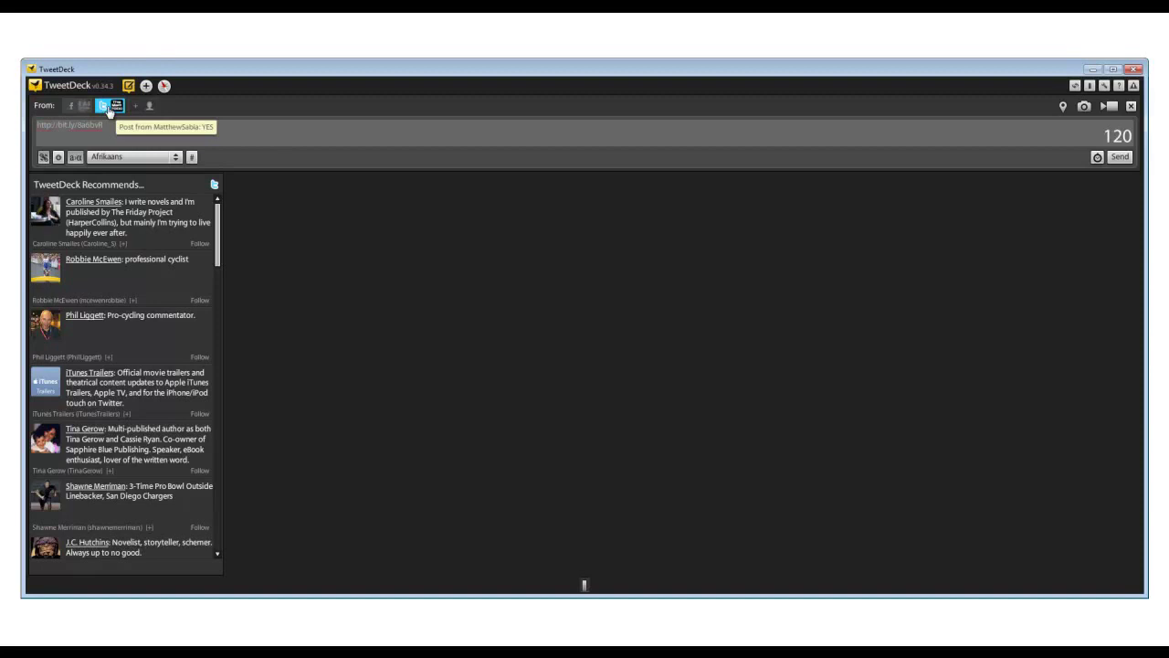